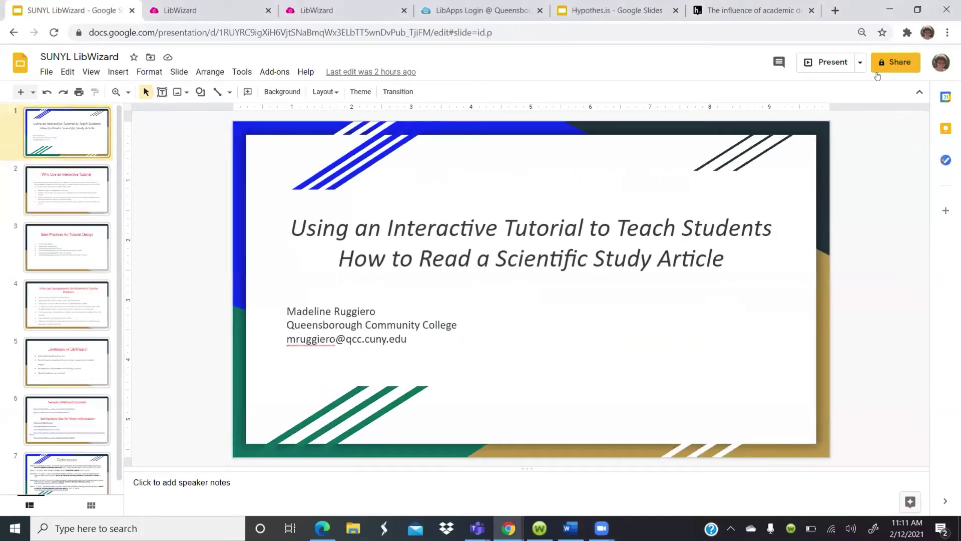
Start presenting the LibWizard Google Slides deck full screen.
click(835, 71)
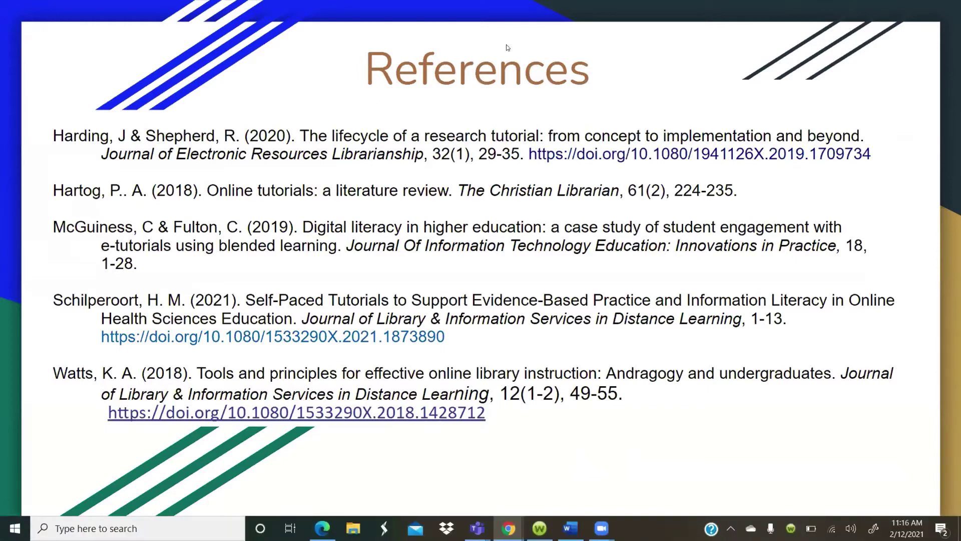
Exit the full-screen slideshow and switch to the first LibWizard dashboard tab.
click(488, 43)
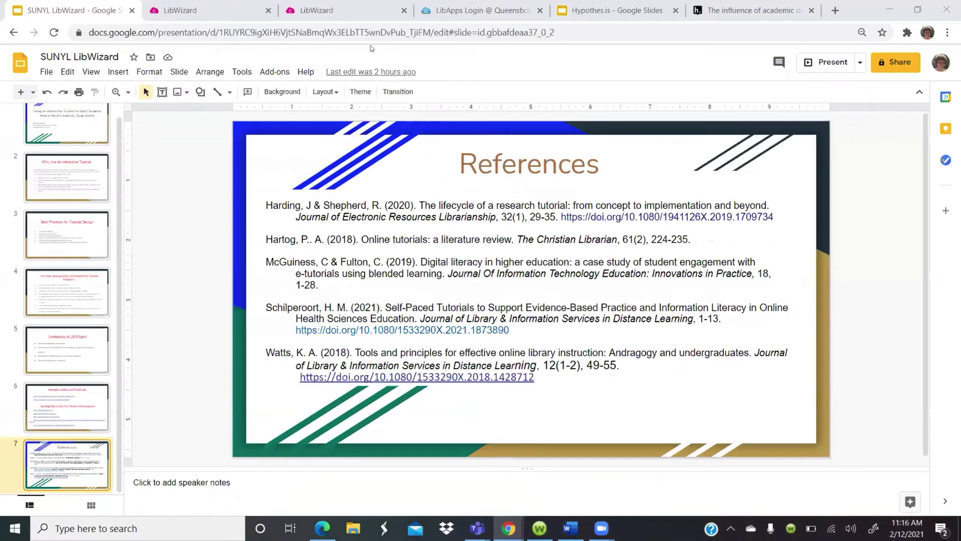
click(169, 11)
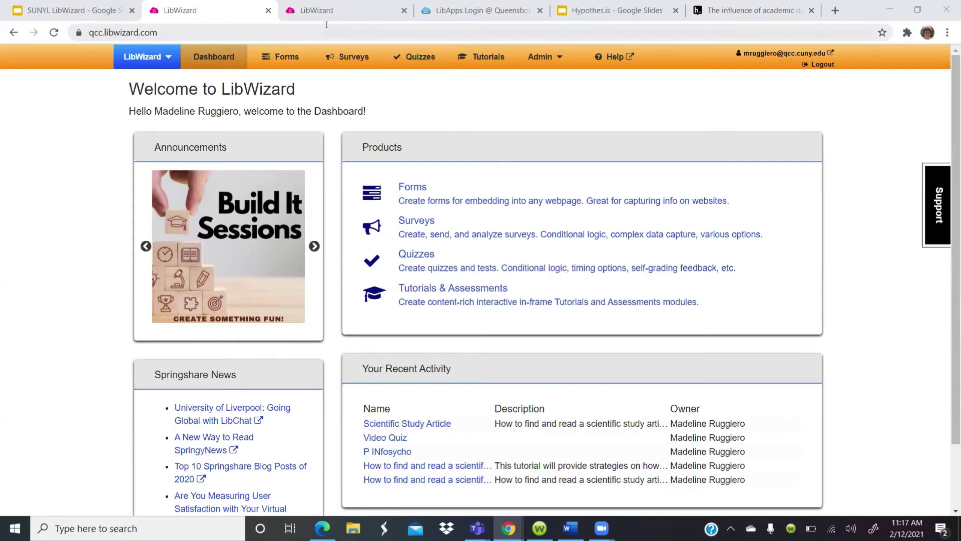
Switch to the tab showing the Scientific Study Article tutorial in Preview Mode.
click(316, 4)
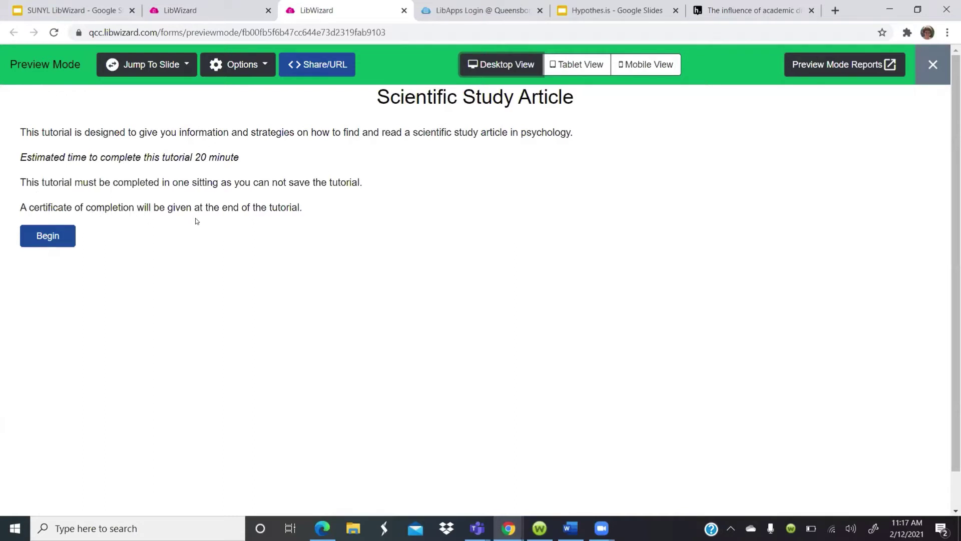
Begin the Scientific Study Article tutorial to open its Introduction slide.
click(47, 237)
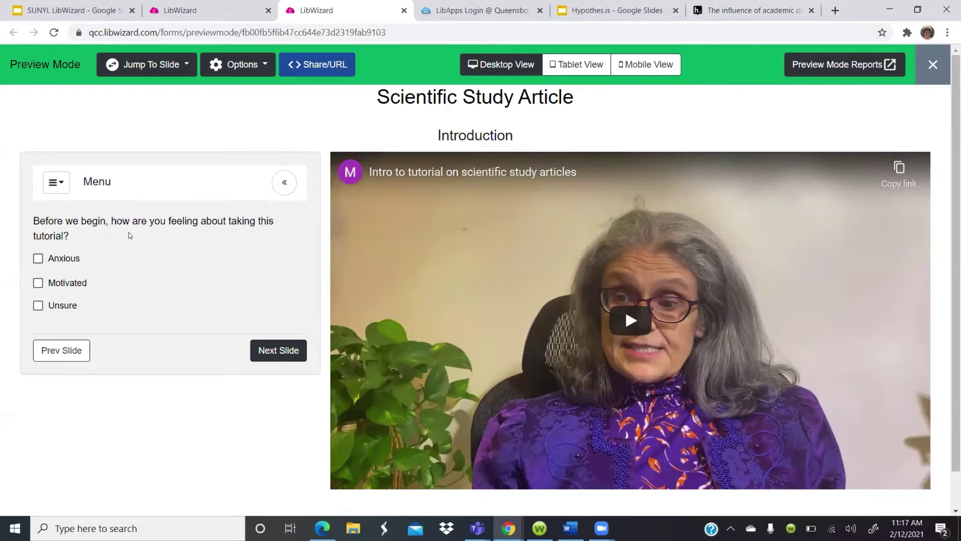
Advance to page 2 of 9 on searching a psychology database and scroll down.
click(265, 351)
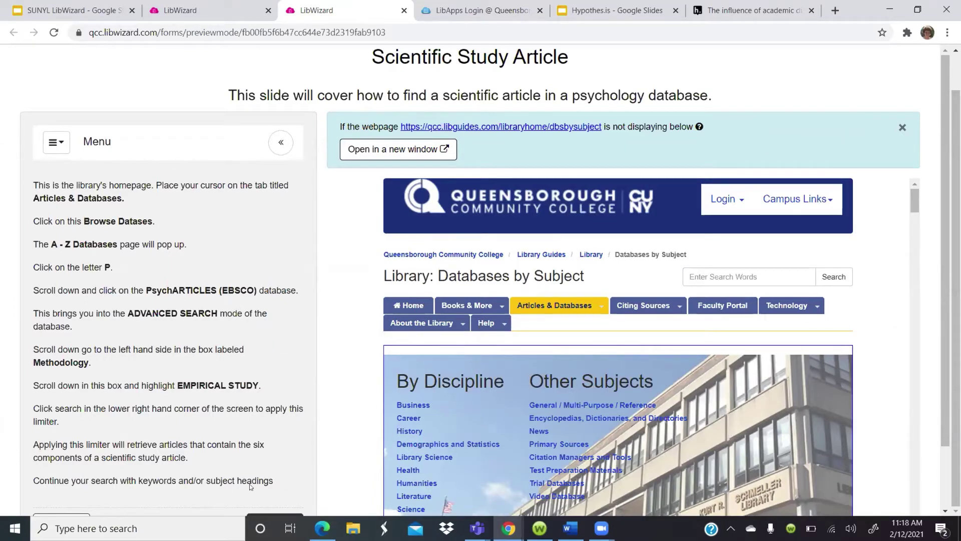
scroll(234, 488, down, 2)
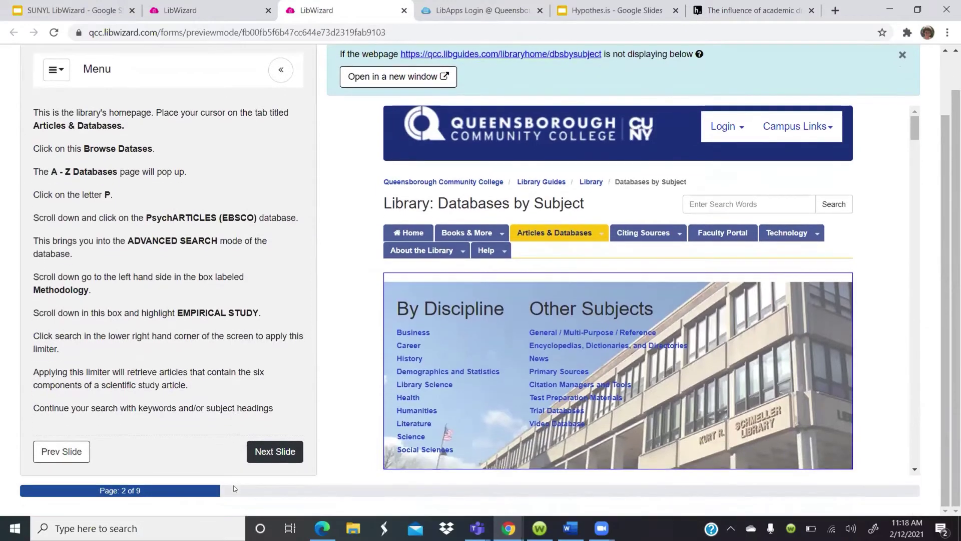
Scroll through the sample scientific article PDF, then advance to the page 4 anatomy video slide.
click(278, 451)
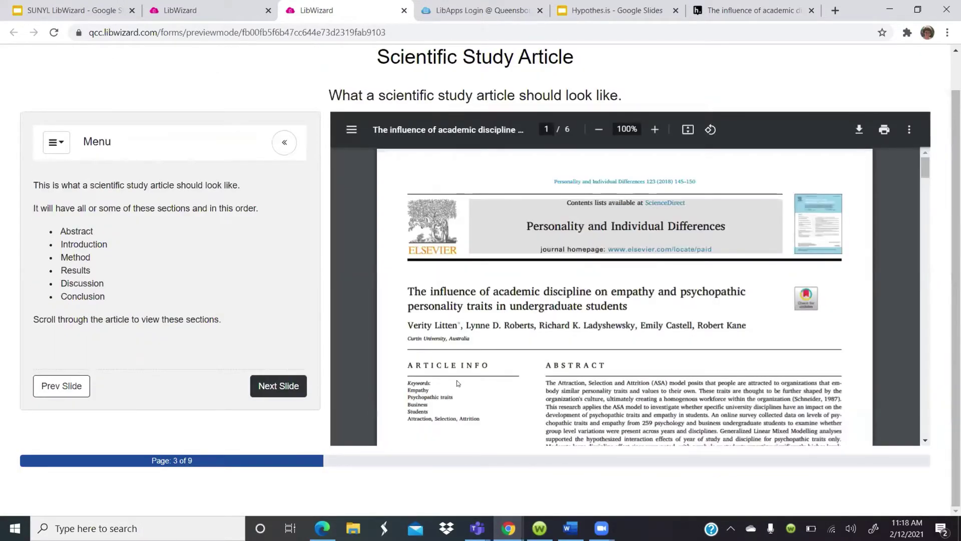
scroll(549, 331, down, 1)
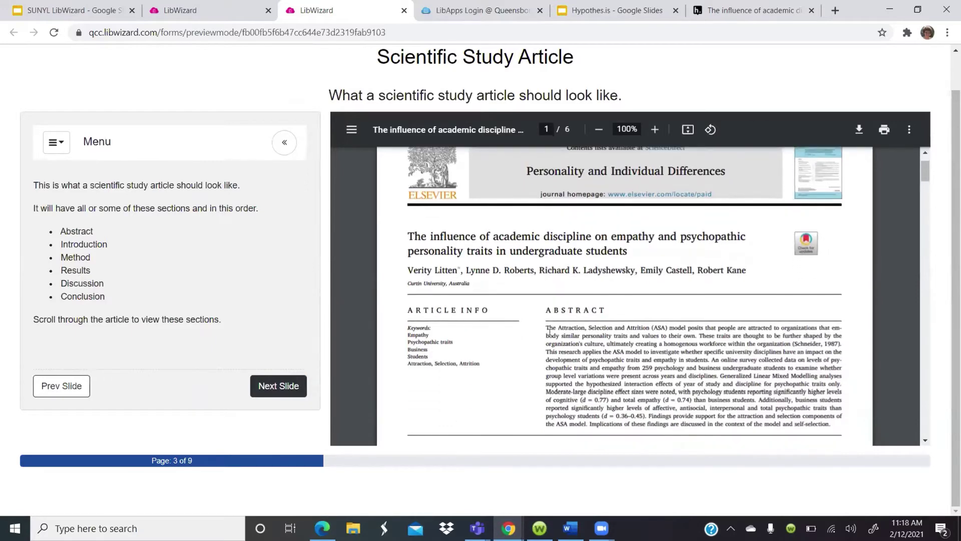
scroll(549, 332, down, 2)
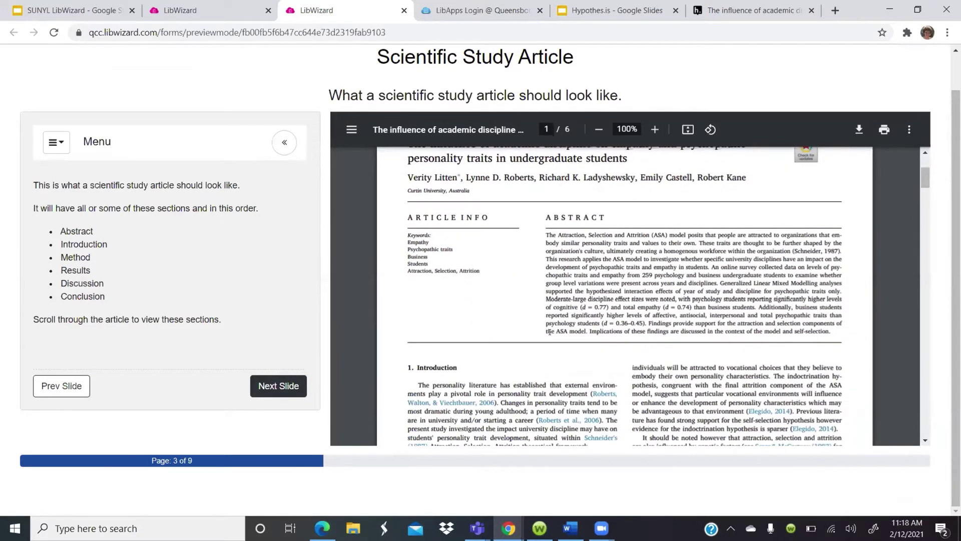
scroll(550, 328, down, 2)
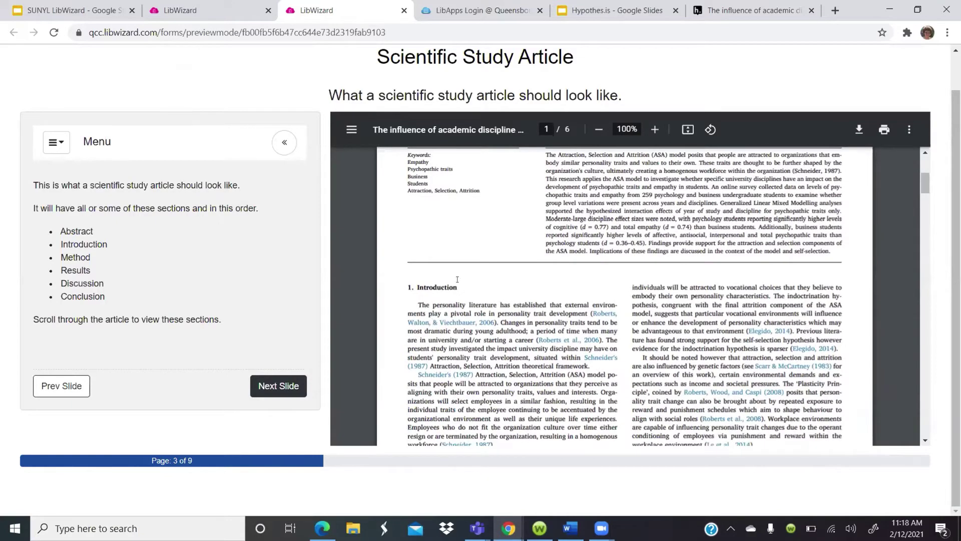
scroll(571, 287, down, 2)
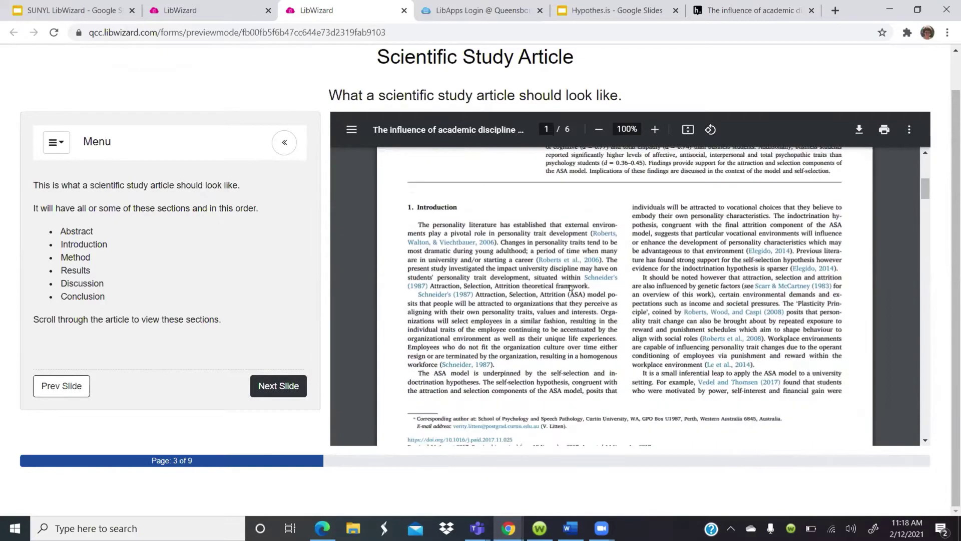
scroll(571, 287, down, 7)
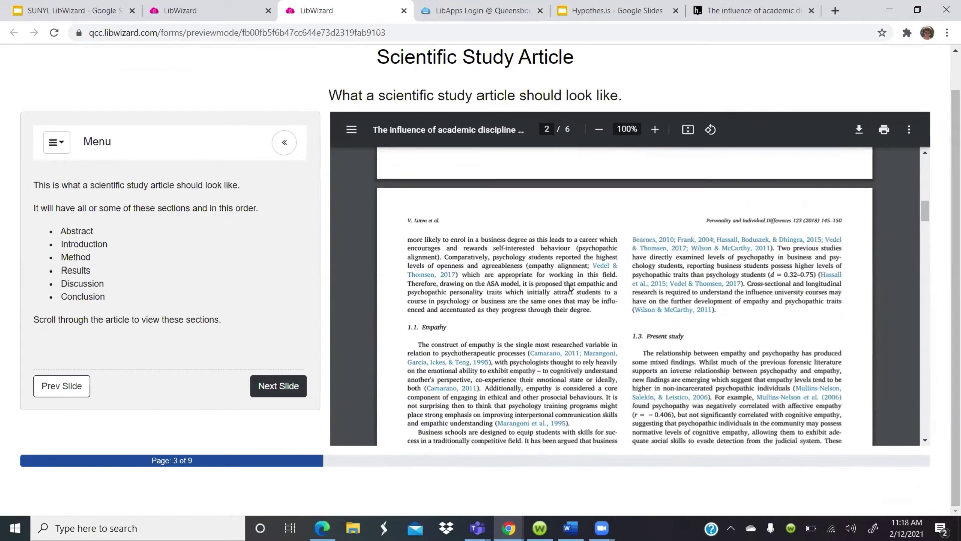
scroll(571, 287, down, 12)
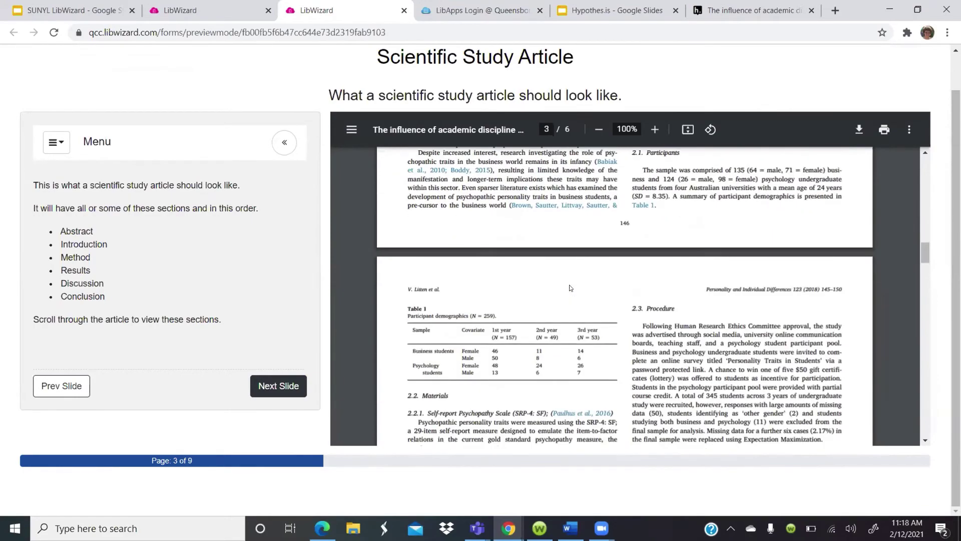
scroll(570, 287, down, 4)
scroll(570, 288, up, 2)
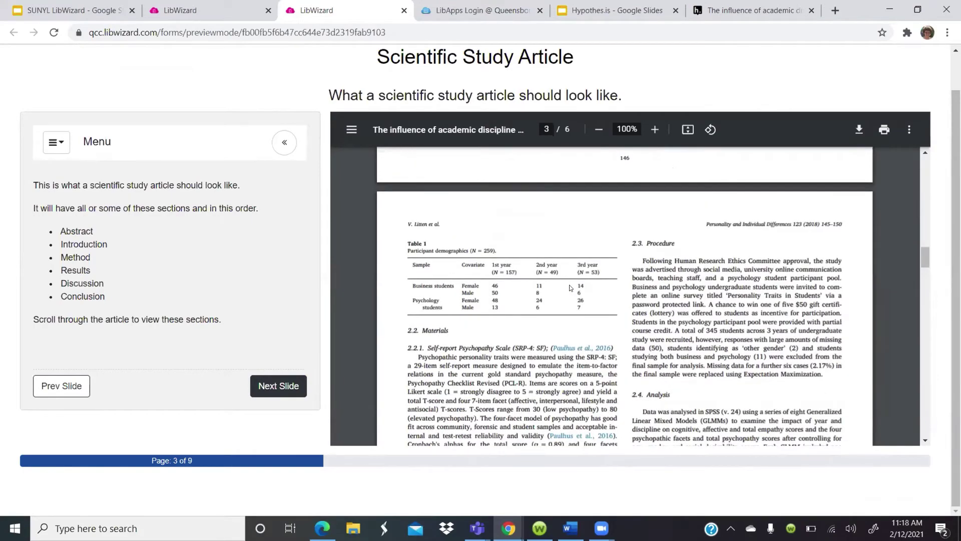
scroll(570, 287, down, 4)
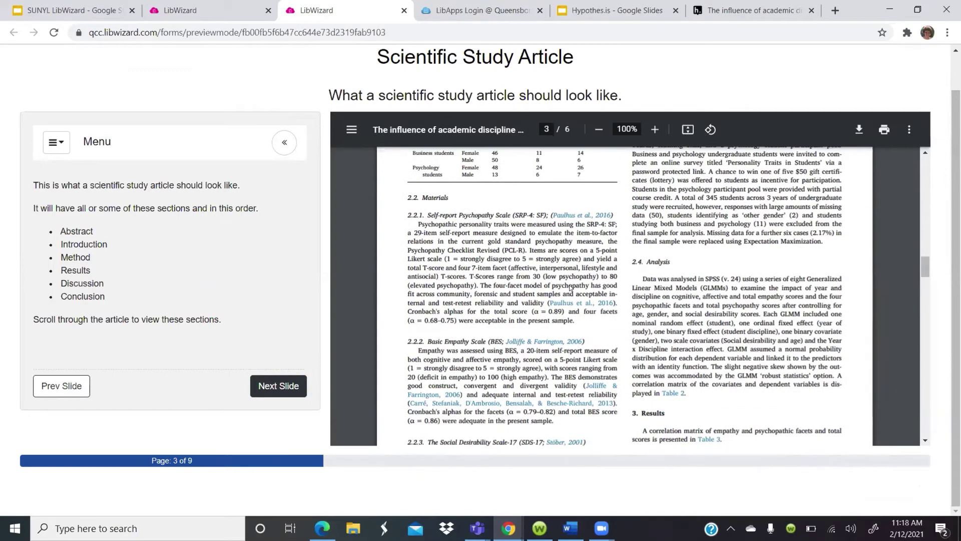
scroll(570, 288, down, 6)
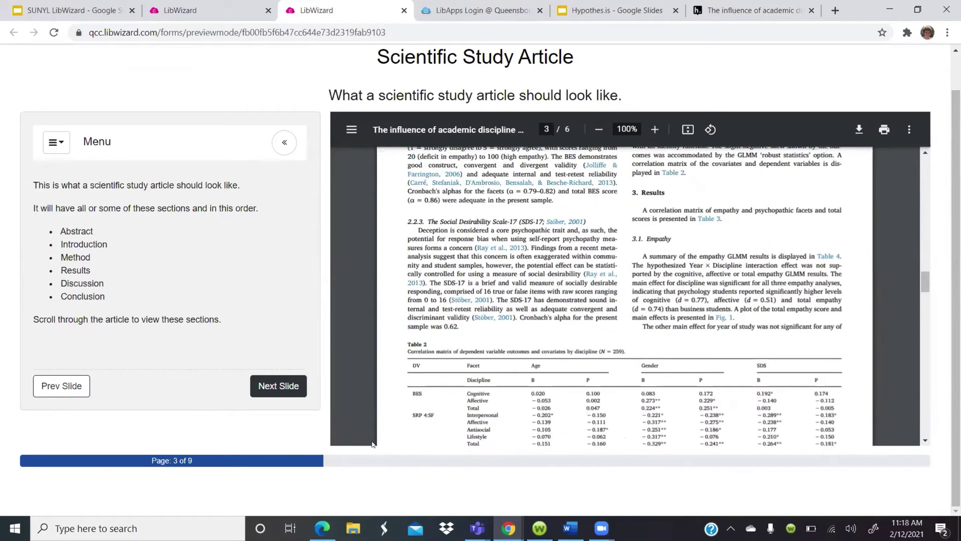
click(279, 386)
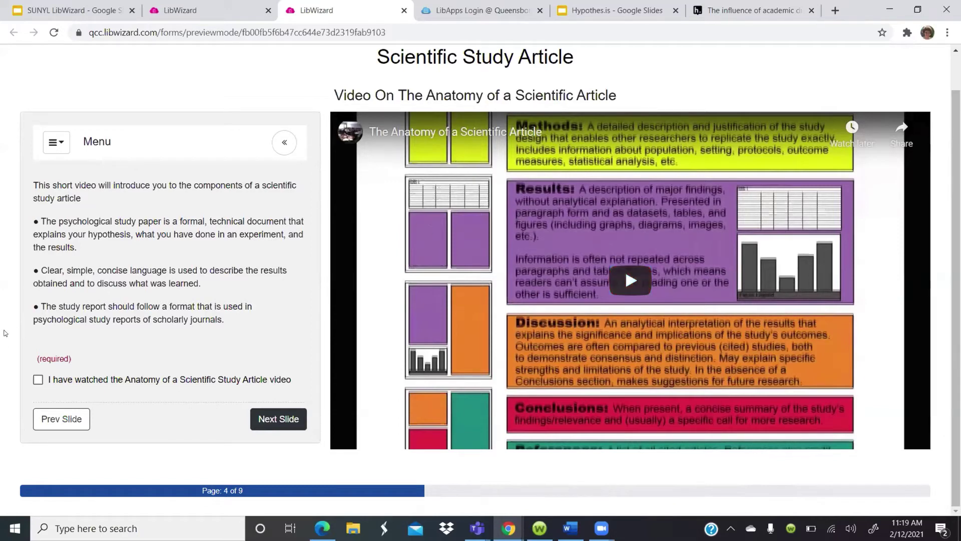
Tick 'I have watched the Anatomy of a Scientific Study Article video'.
click(38, 379)
On the Video Quiz, answer Methods, A summary of the article, and Results.
click(271, 420)
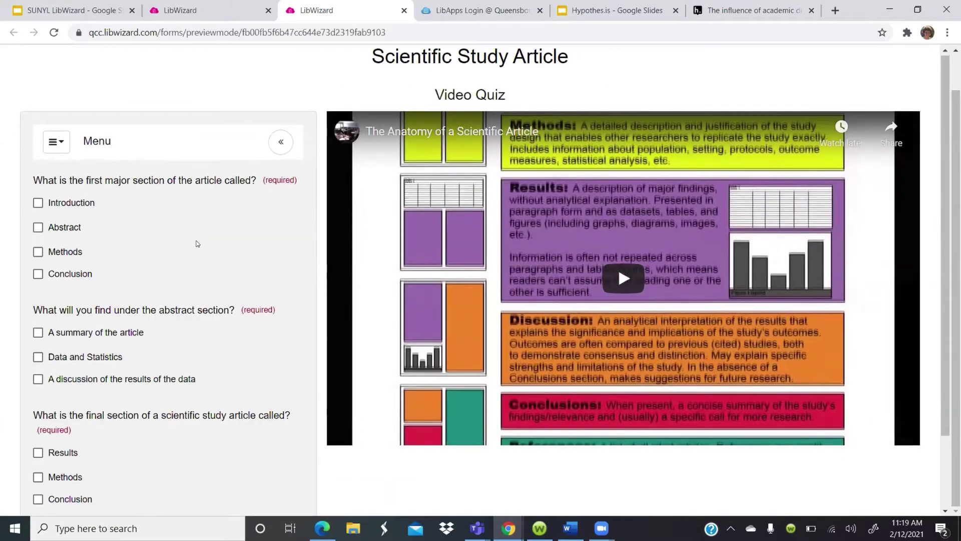
scroll(197, 243, down, 2)
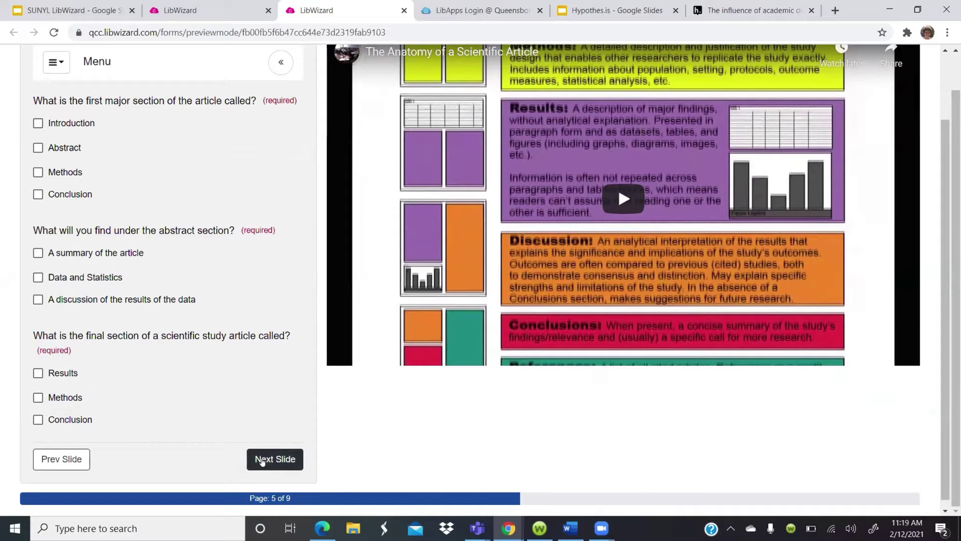
click(38, 172)
click(36, 253)
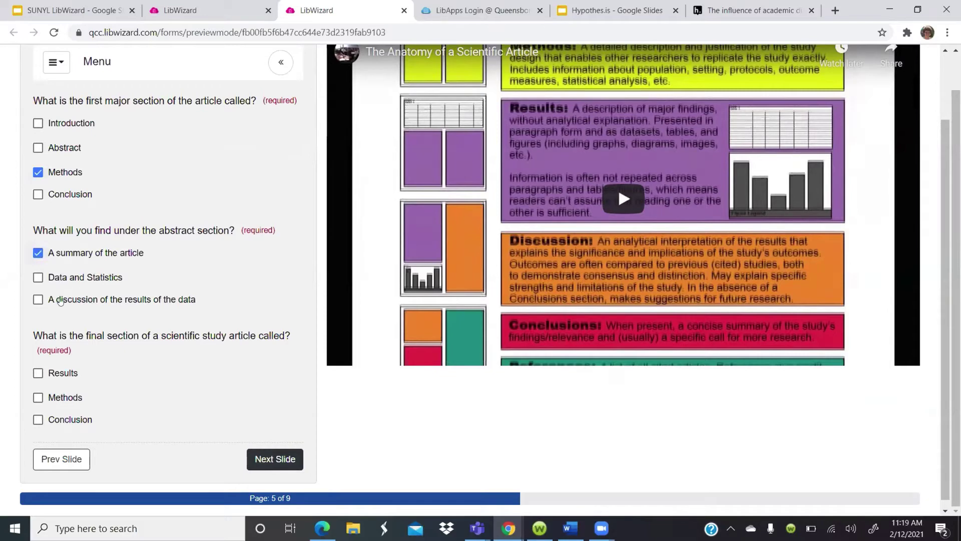
click(37, 373)
Submit the quiz answers and review the correct/incorrect feedback.
click(269, 468)
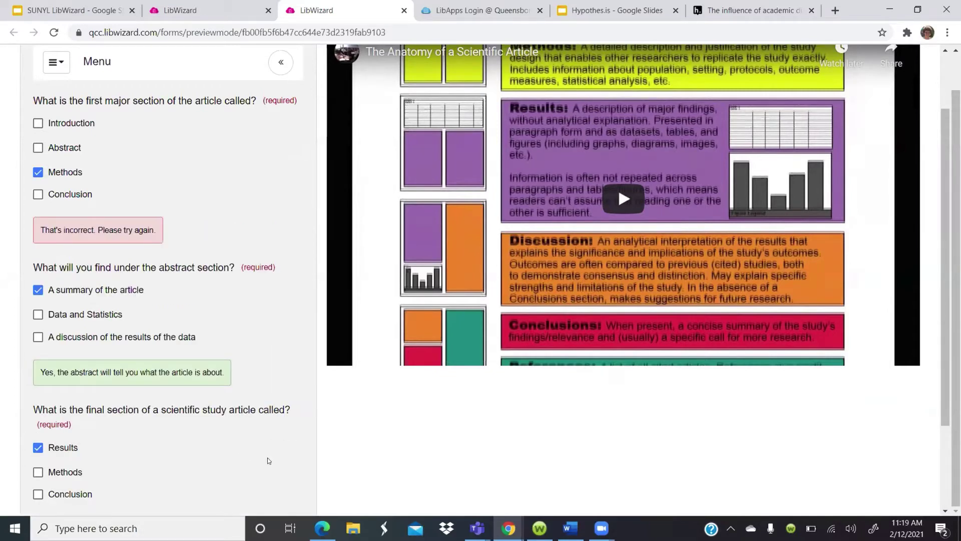
scroll(214, 428, down, 3)
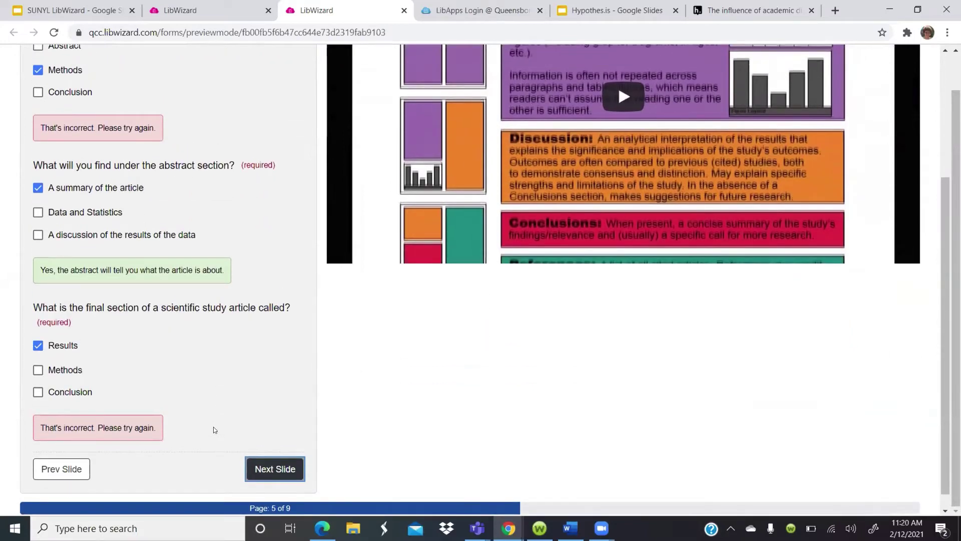
scroll(214, 430, up, 3)
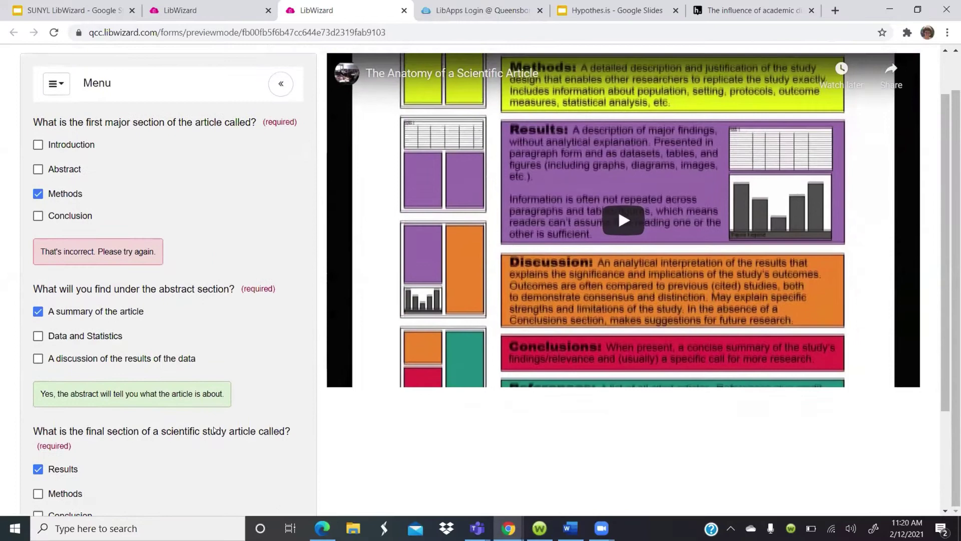
scroll(213, 429, up, 2)
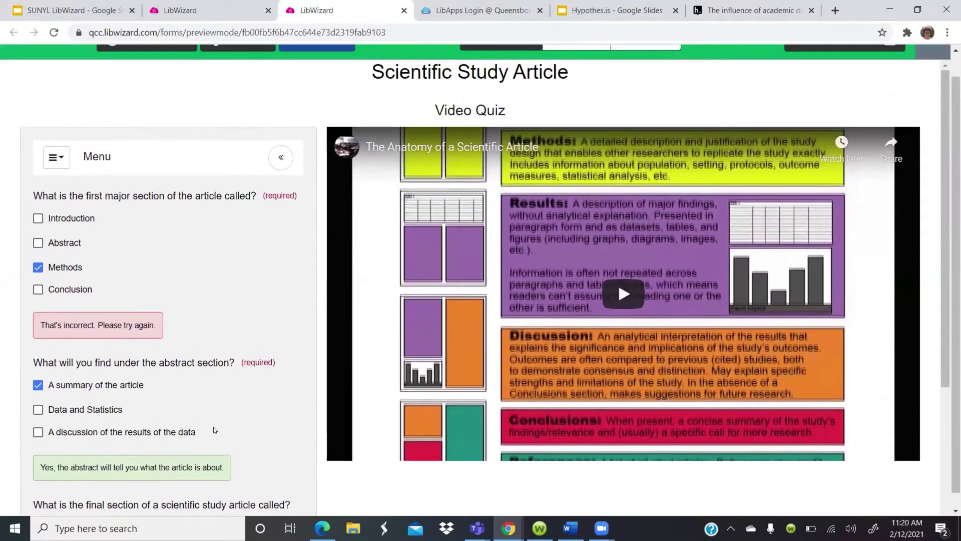
Scroll back up and switch to the LibWizard Welcome dashboard tab.
scroll(214, 427, up, 1)
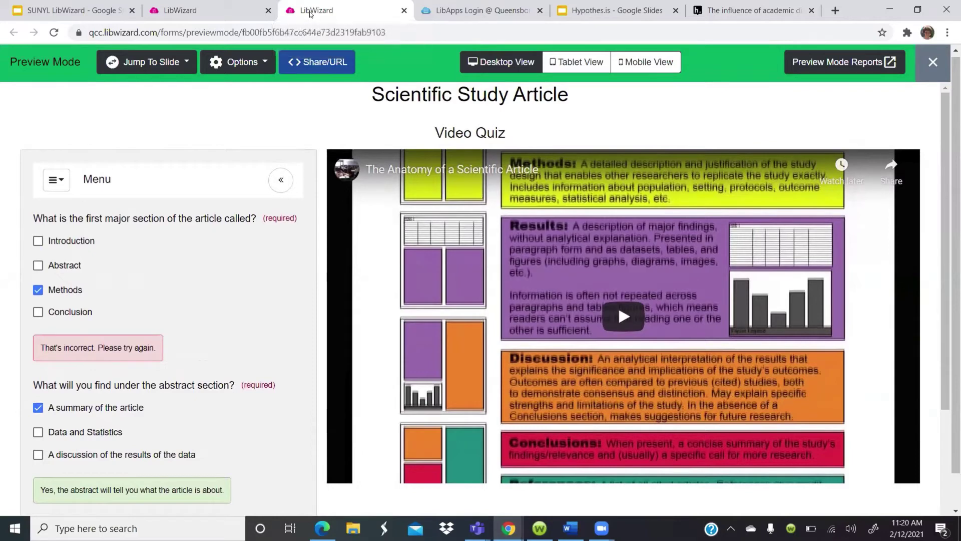
click(226, 10)
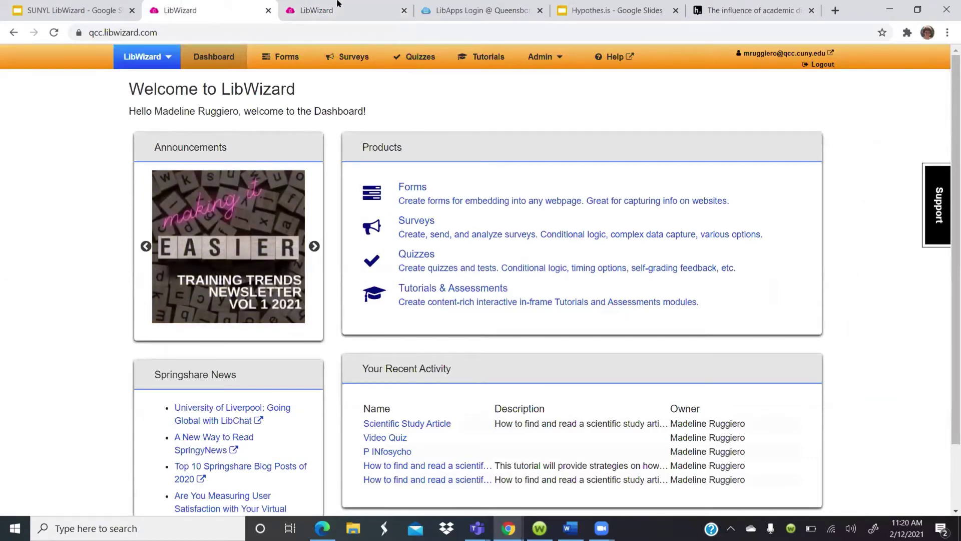
key(super+Down)
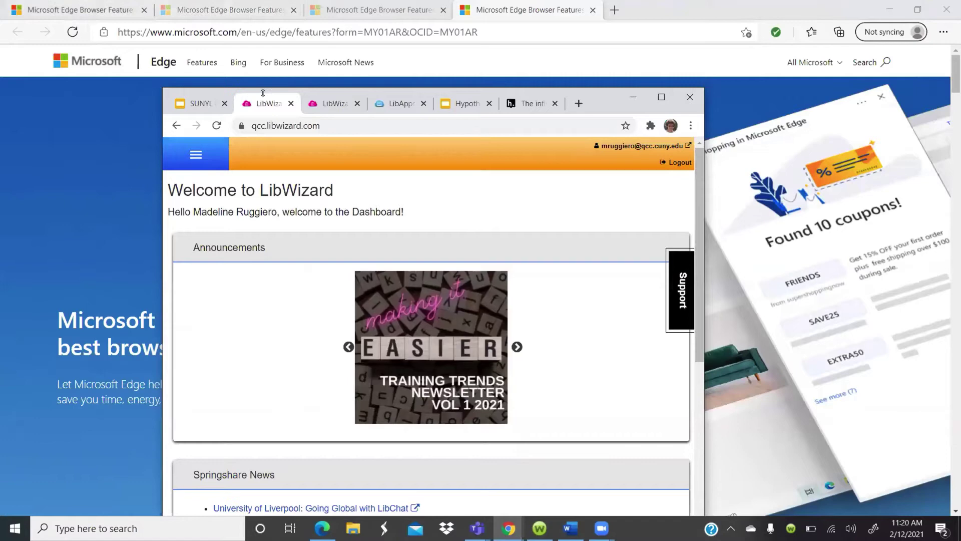
click(508, 527)
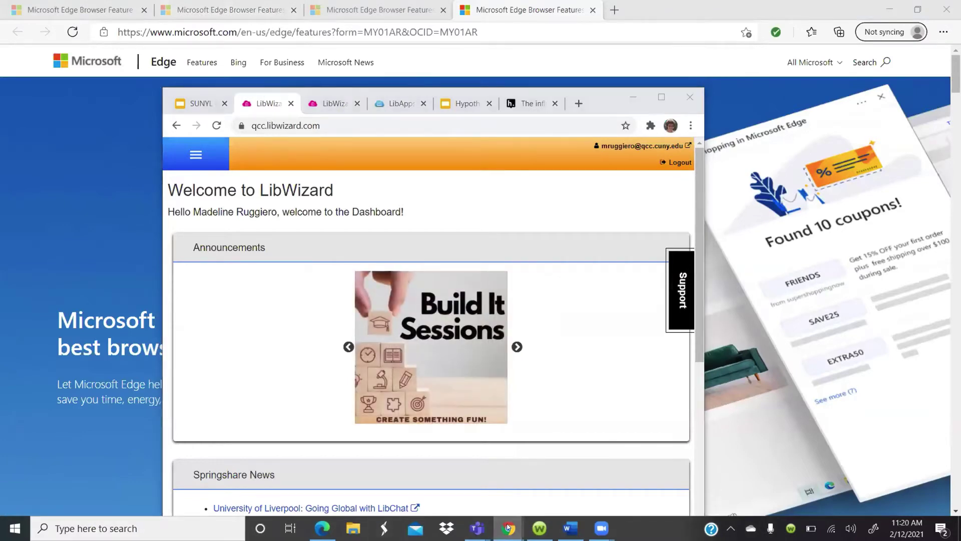
mouse_move(508, 527)
click(563, 469)
click(662, 103)
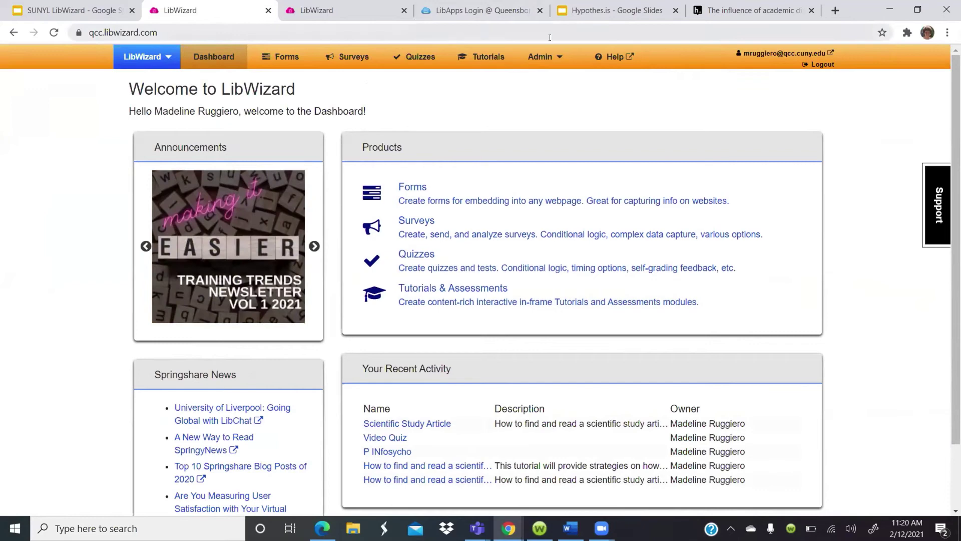
scroll(607, 131, down, 1)
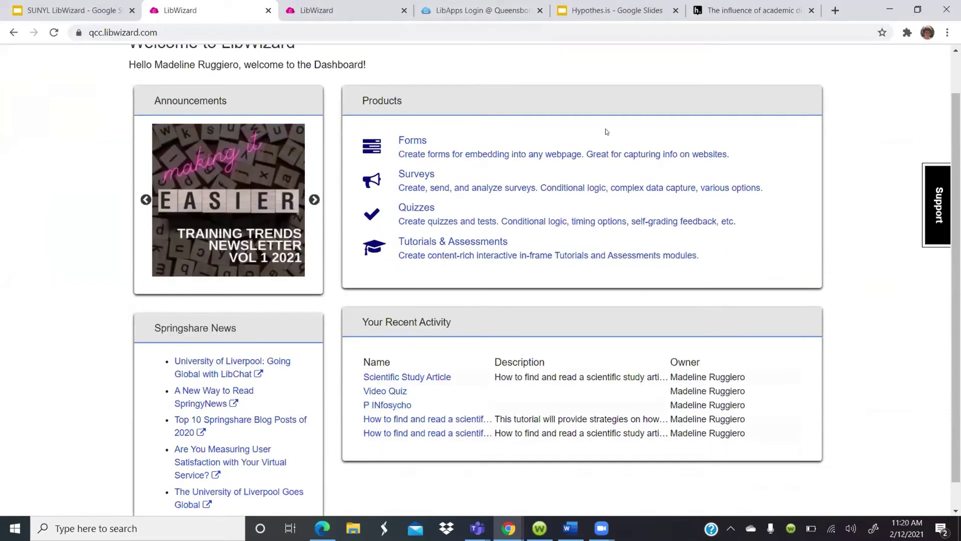
scroll(606, 132, down, 1)
scroll(605, 133, up, 2)
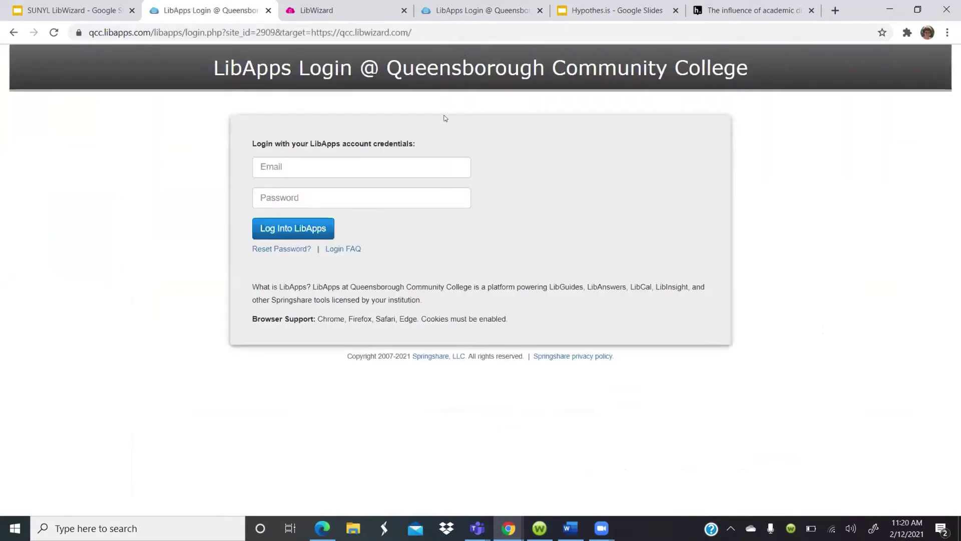
Fill the LibApps login Email field with the saved account e-mail, leaving the password empty.
click(303, 166)
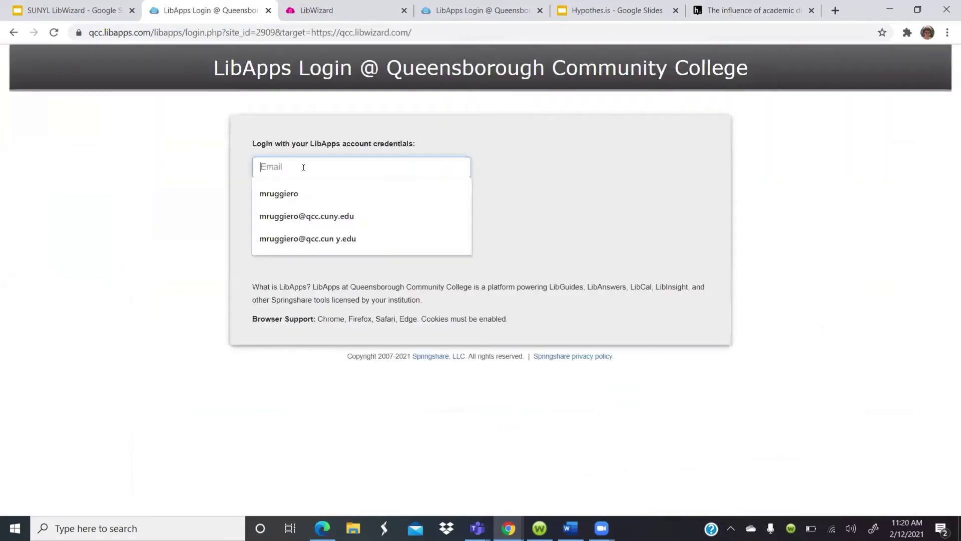
click(288, 188)
key(Tab)
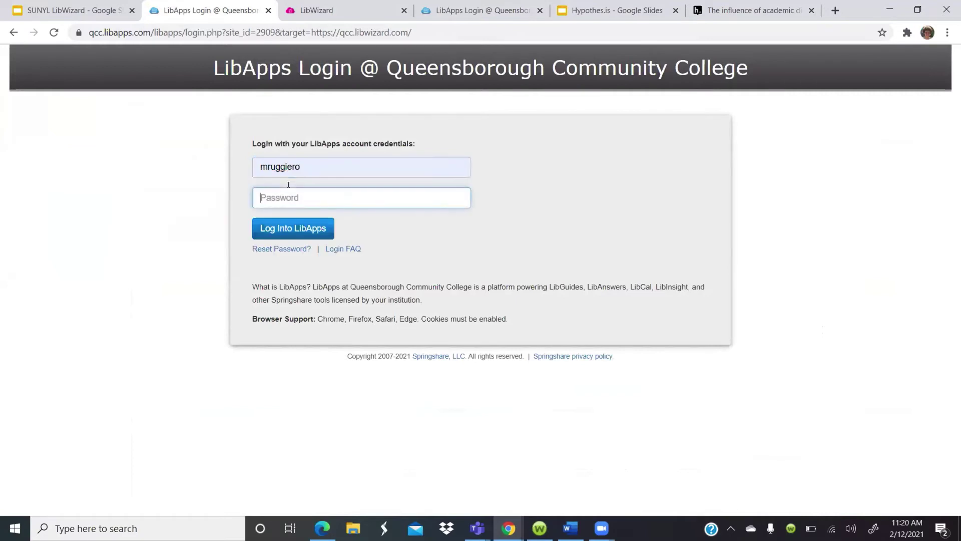
click(301, 172)
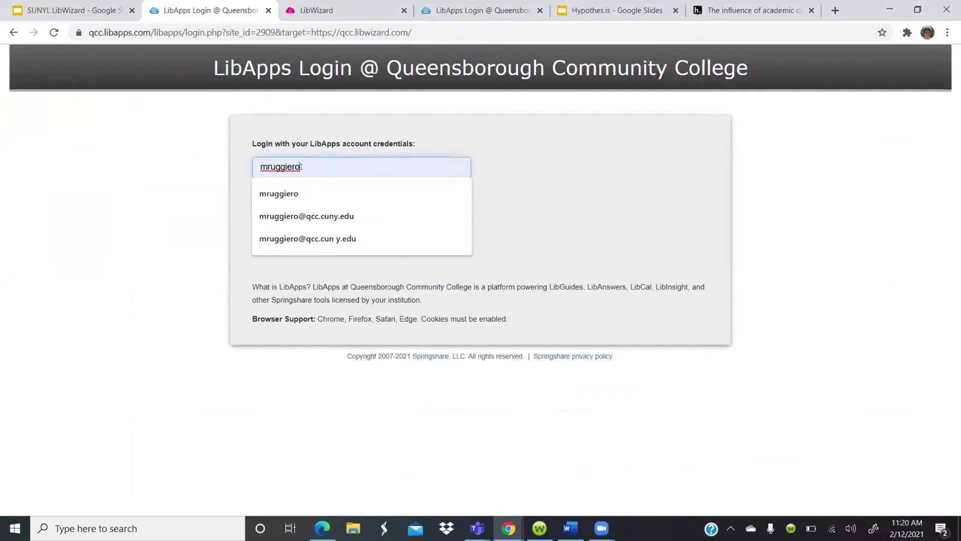
click(319, 217)
click(324, 192)
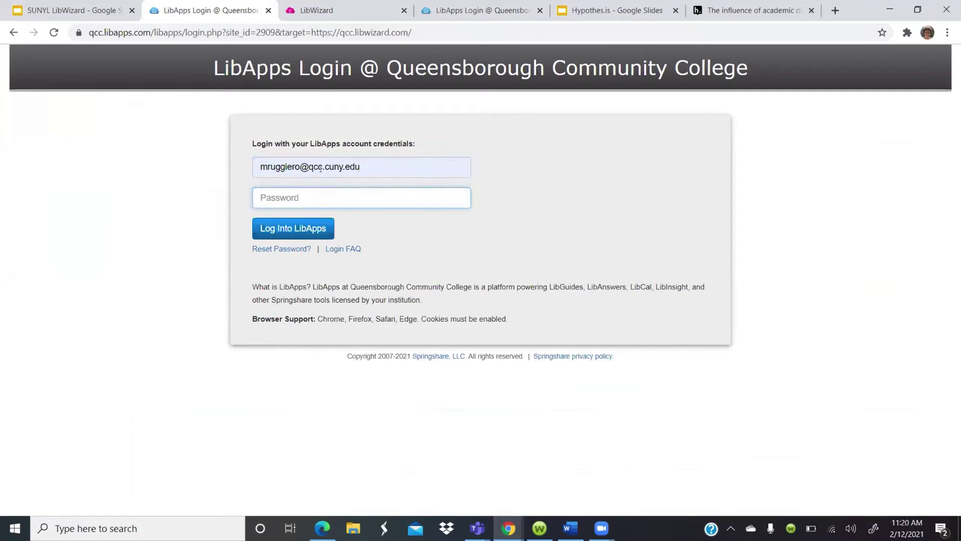
Check the quiz preview's Preview Mode options, then return to the login page.
click(316, 9)
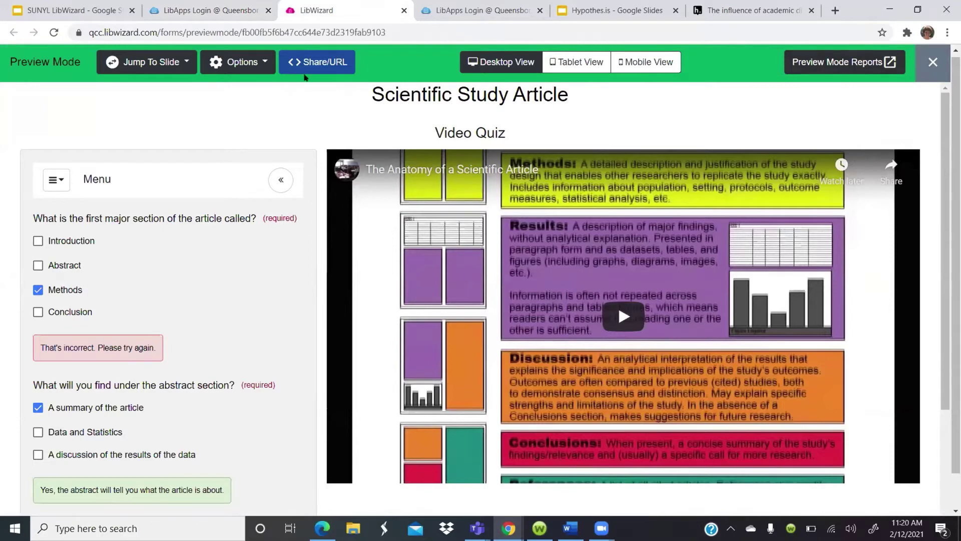
click(240, 63)
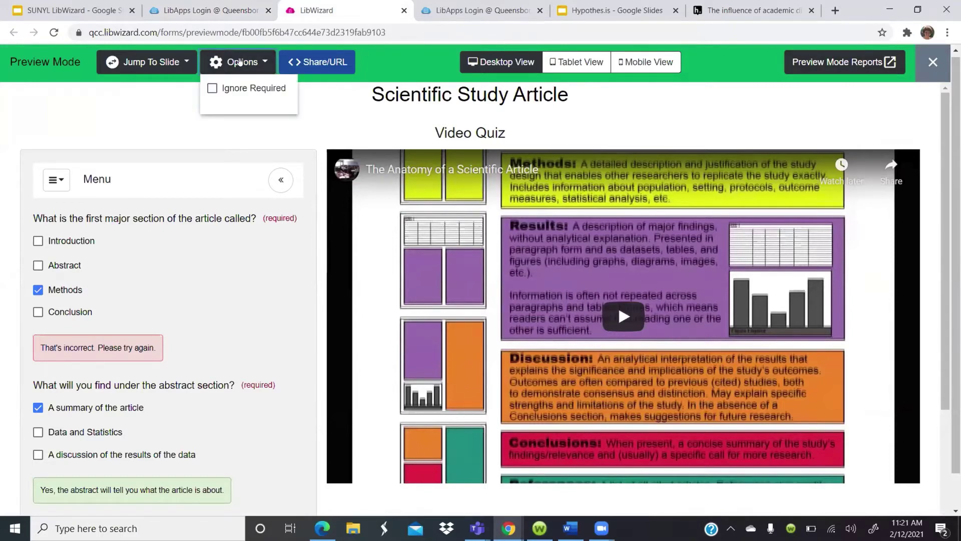
click(221, 10)
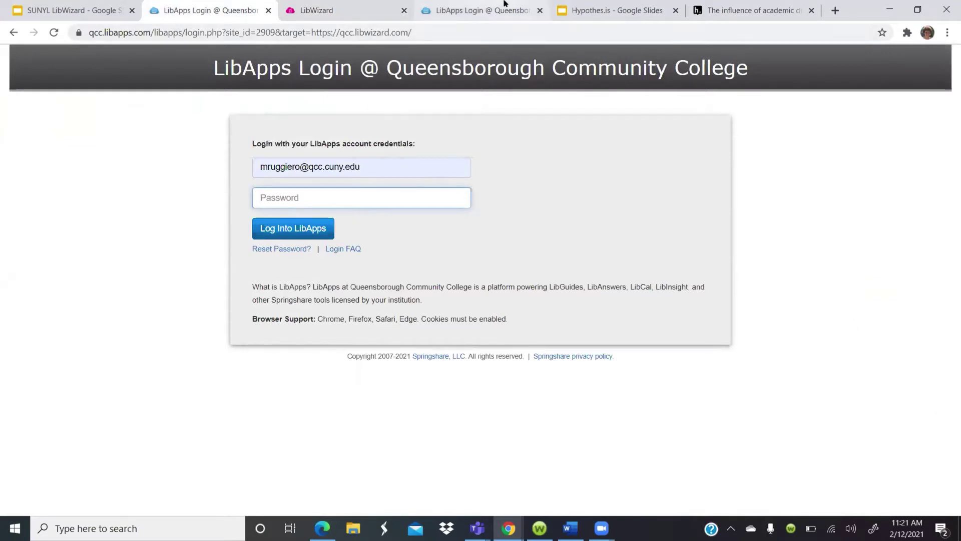
Pass the other LibApps login tab and bring up the 'The influence of academic…' PDF in Hypothesis.
click(449, 12)
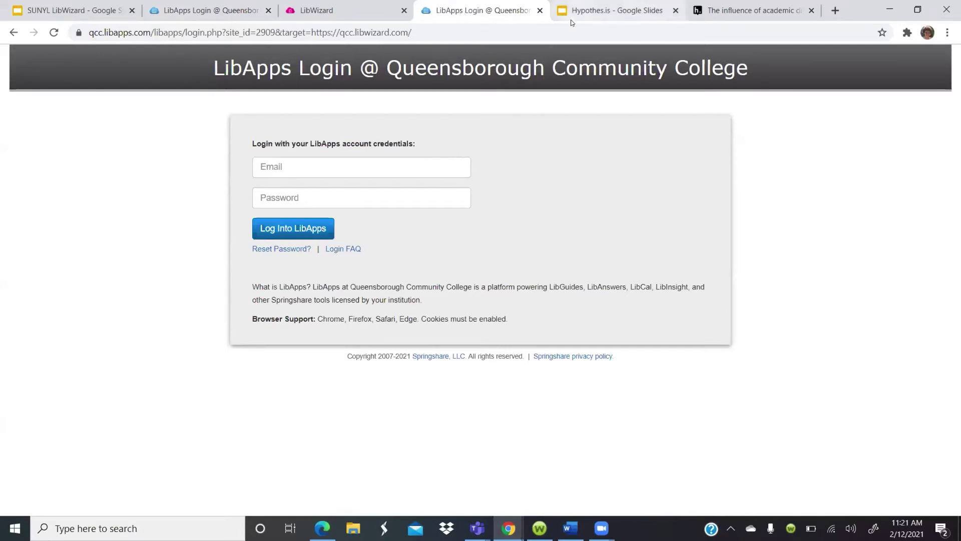
click(719, 13)
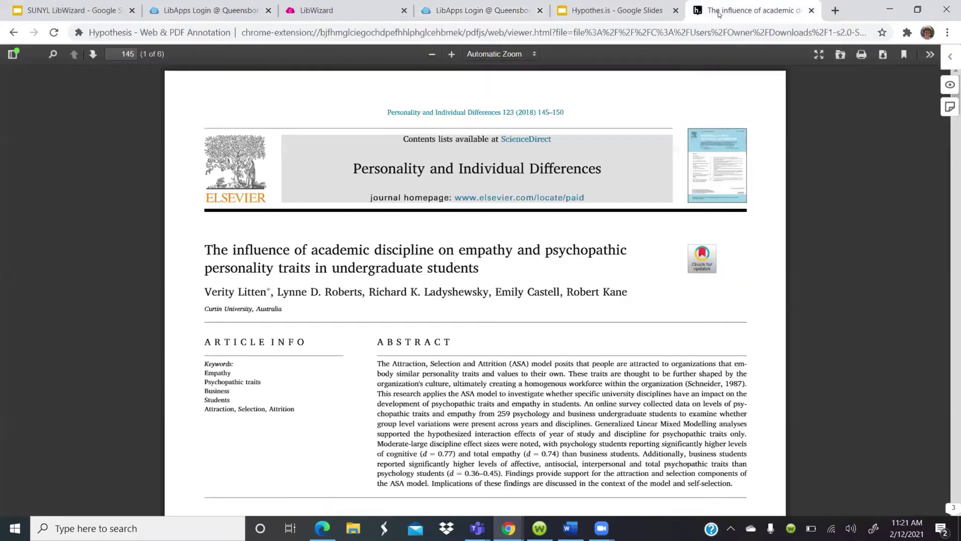
Switch to the Hypothes.is deck and jump to the Annotation Process slide.
click(598, 14)
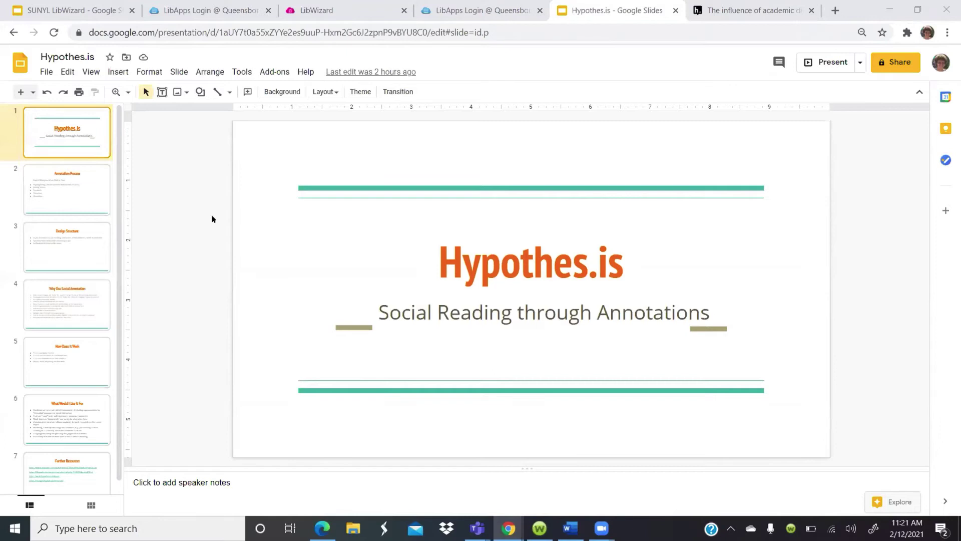
click(58, 193)
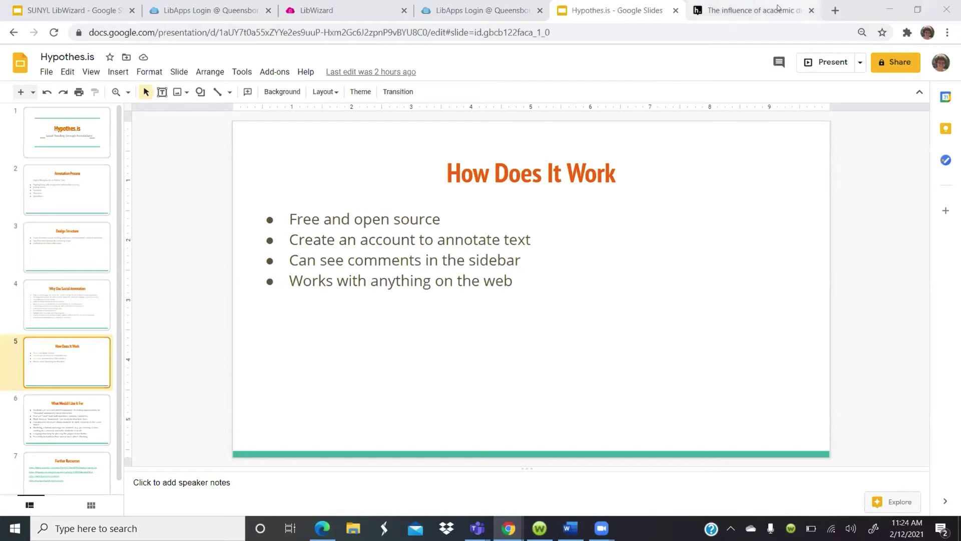
Return to the academic discipline PDF and scroll down to the highlighted Introduction sentence.
click(722, 12)
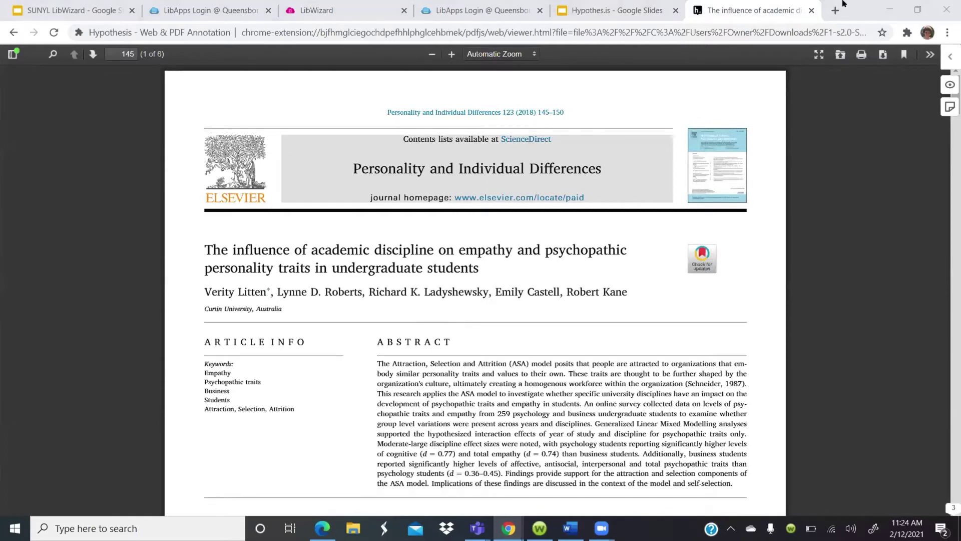
click(684, 247)
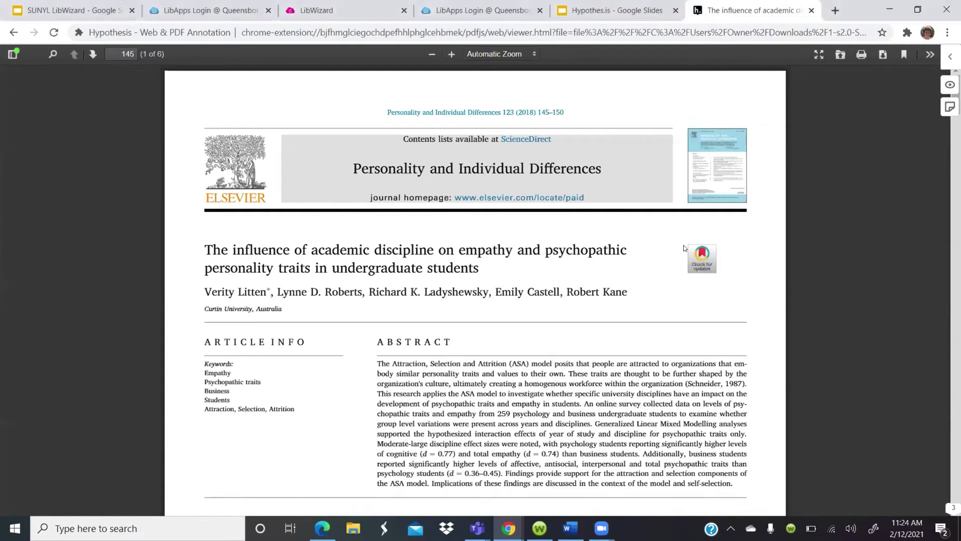
click(906, 34)
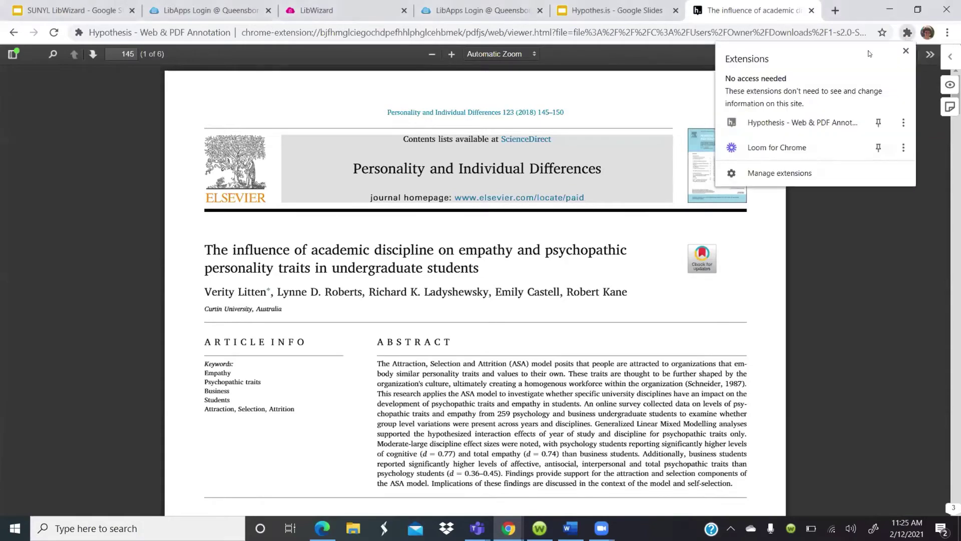
click(695, 285)
scroll(622, 354, down, 4)
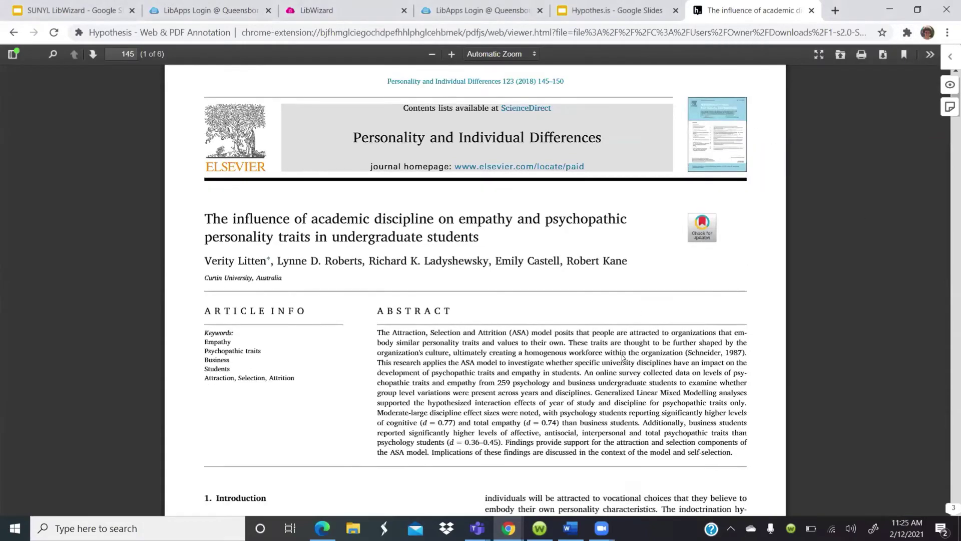
scroll(622, 352, down, 2)
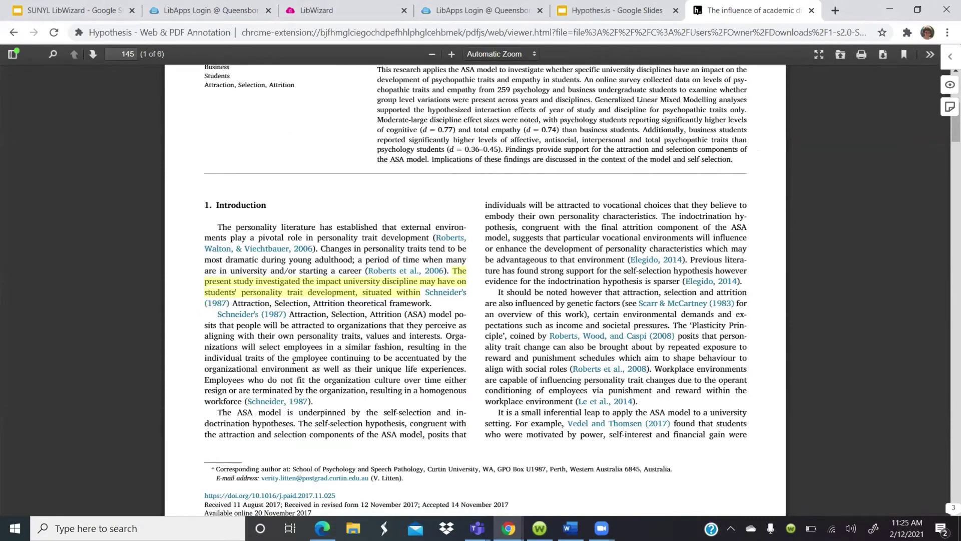
scroll(297, 295, down, 1)
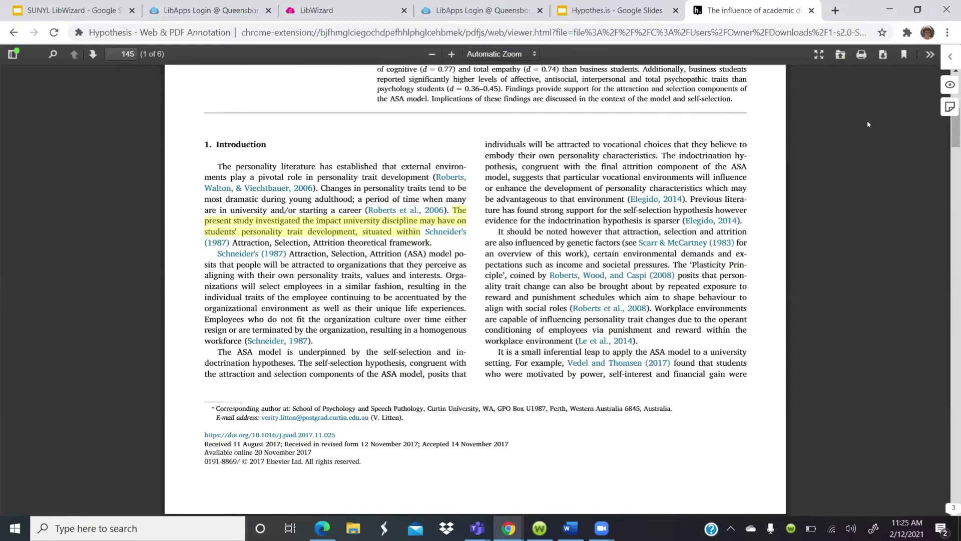
click(947, 106)
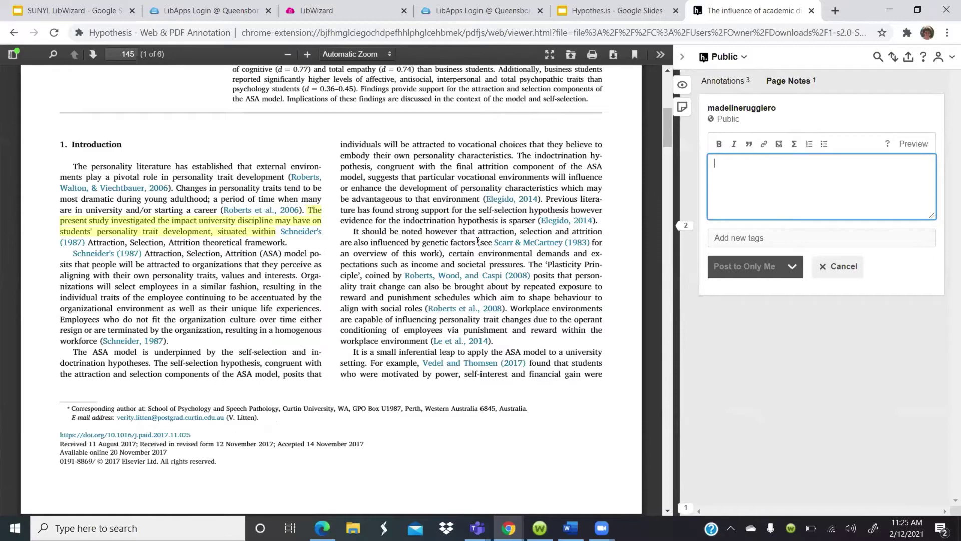
scroll(478, 242, down, 3)
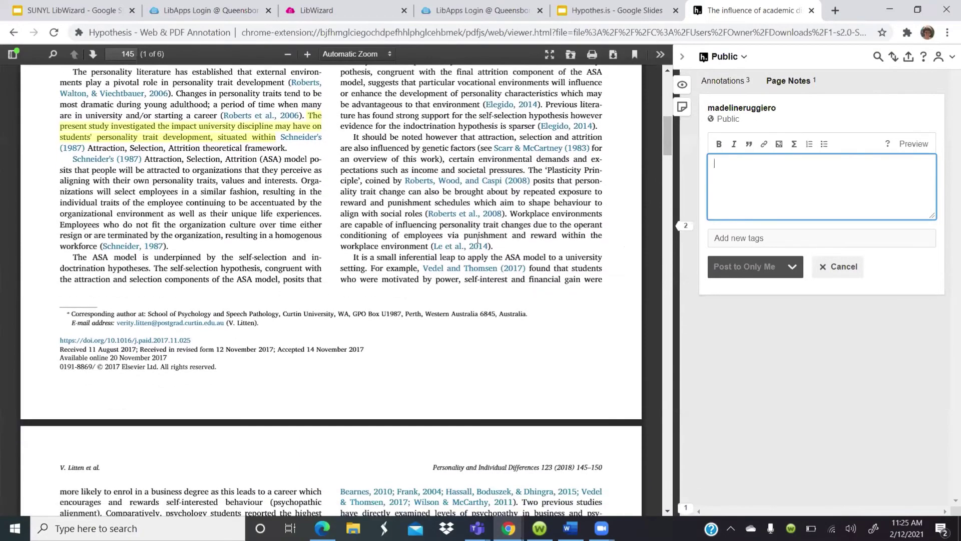
scroll(479, 242, down, 3)
scroll(478, 243, up, 6)
scroll(478, 244, down, 7)
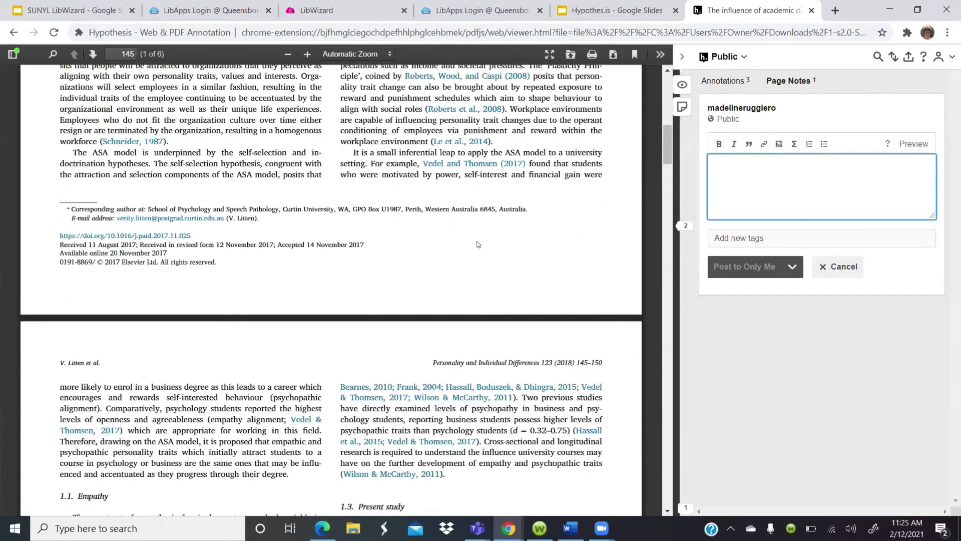
scroll(479, 245, down, 10)
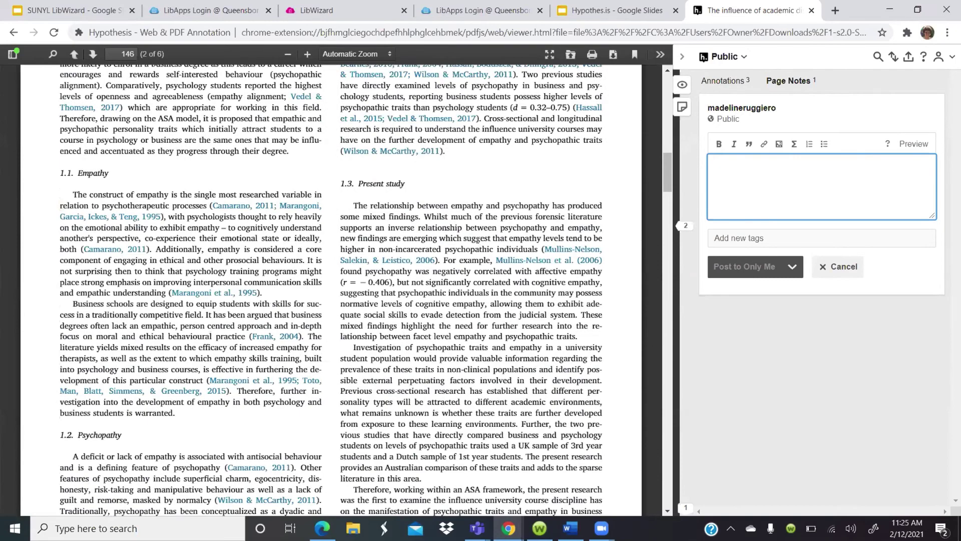
scroll(478, 240, down, 15)
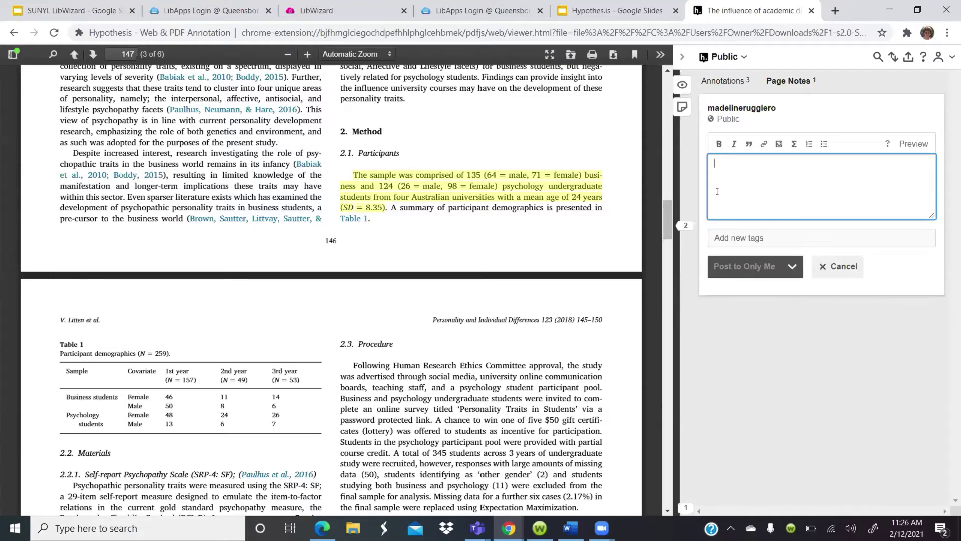
scroll(519, 173, up, 4)
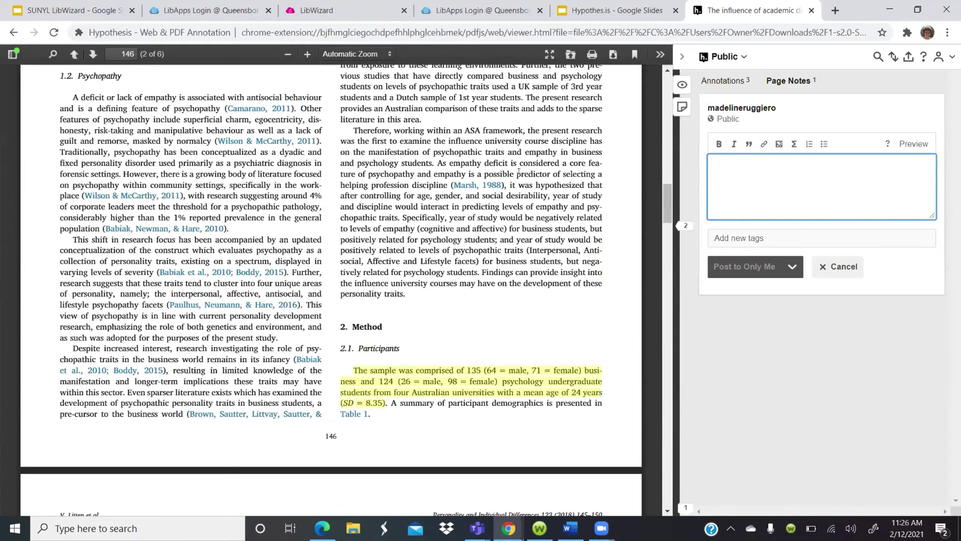
scroll(518, 173, up, 10)
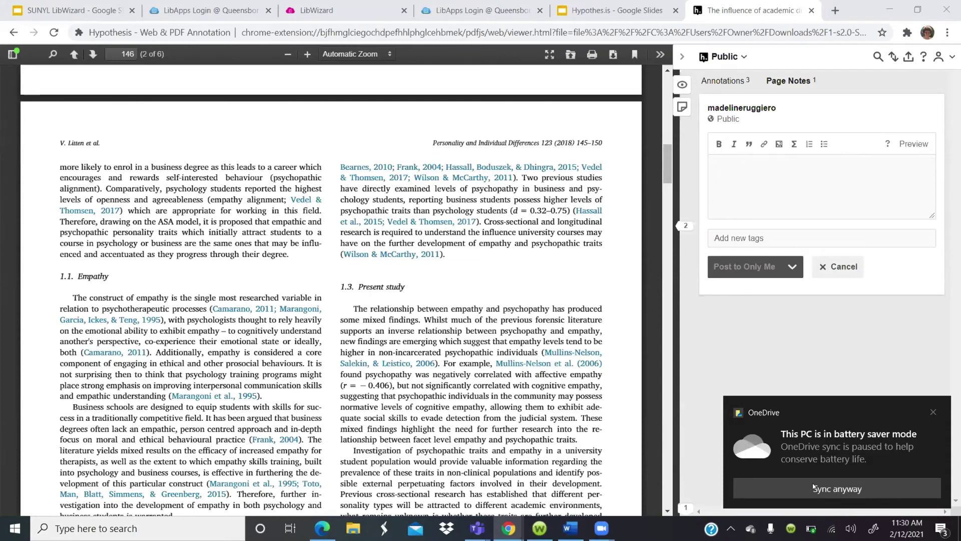
Dismiss the OneDrive battery-saver notification over the empathy article.
click(932, 413)
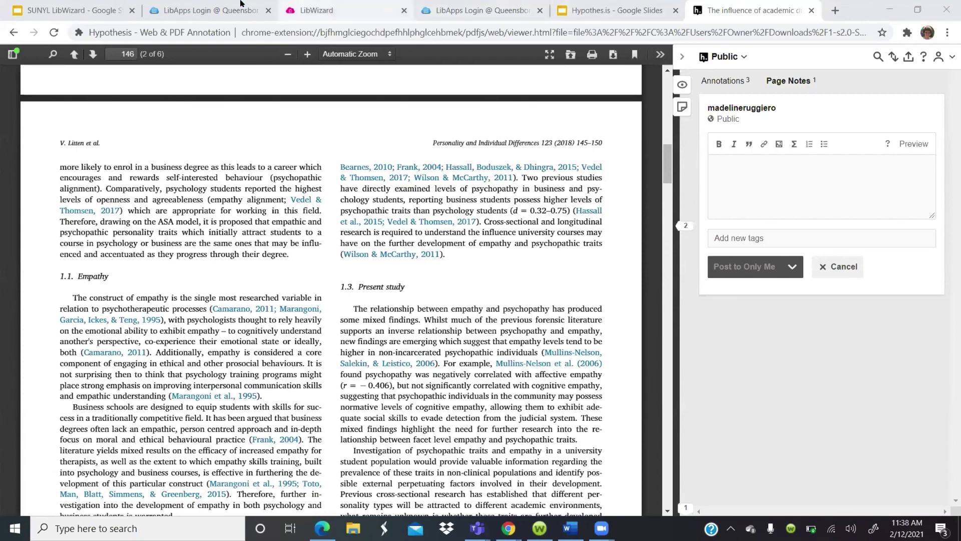
Switch to the SUNYL LibWizard deck showing slide 7, References, with five sources.
click(80, 5)
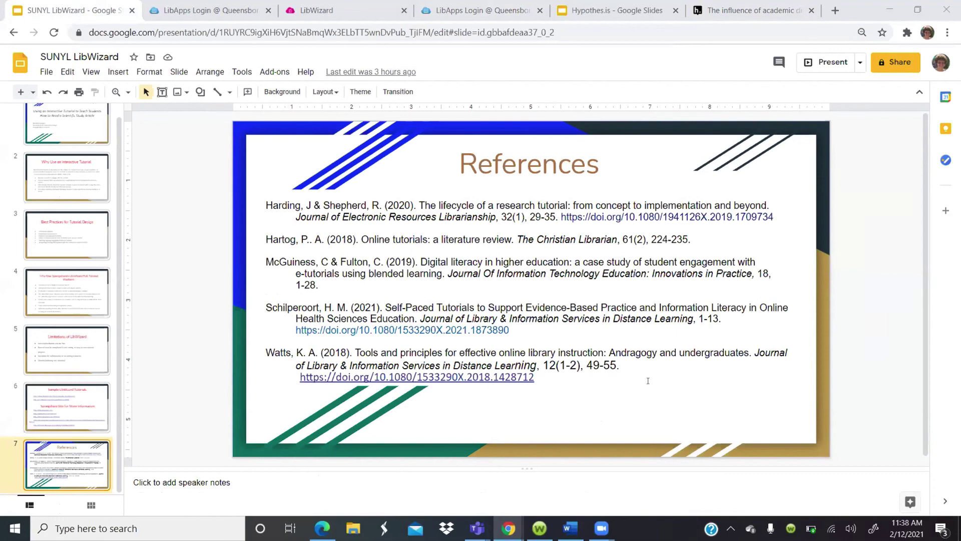
scroll(649, 384, up, 3)
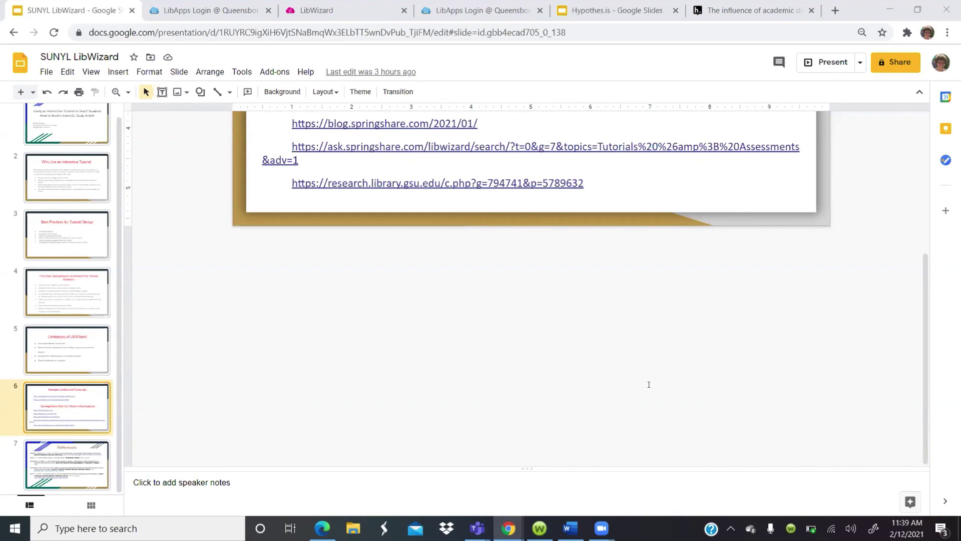
scroll(666, 302, up, 5)
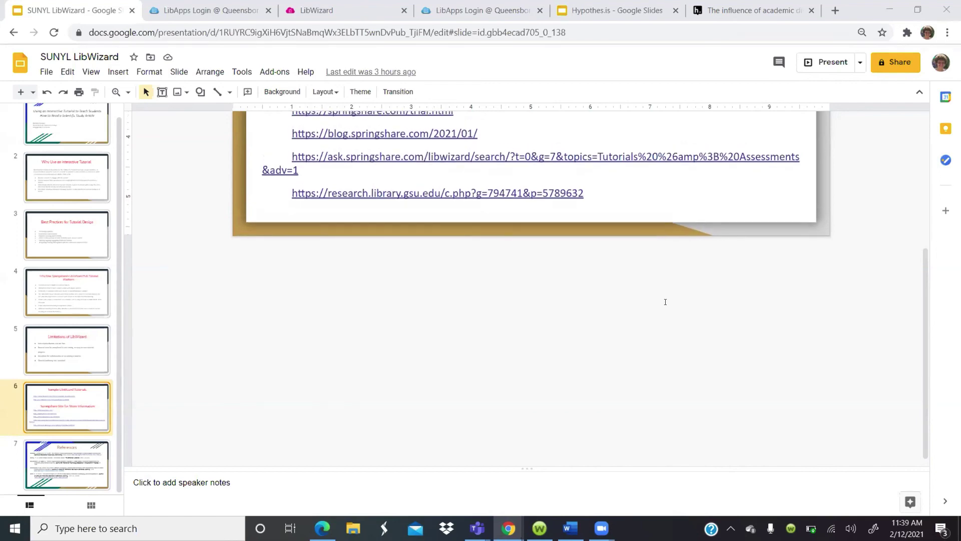
scroll(665, 302, down, 1)
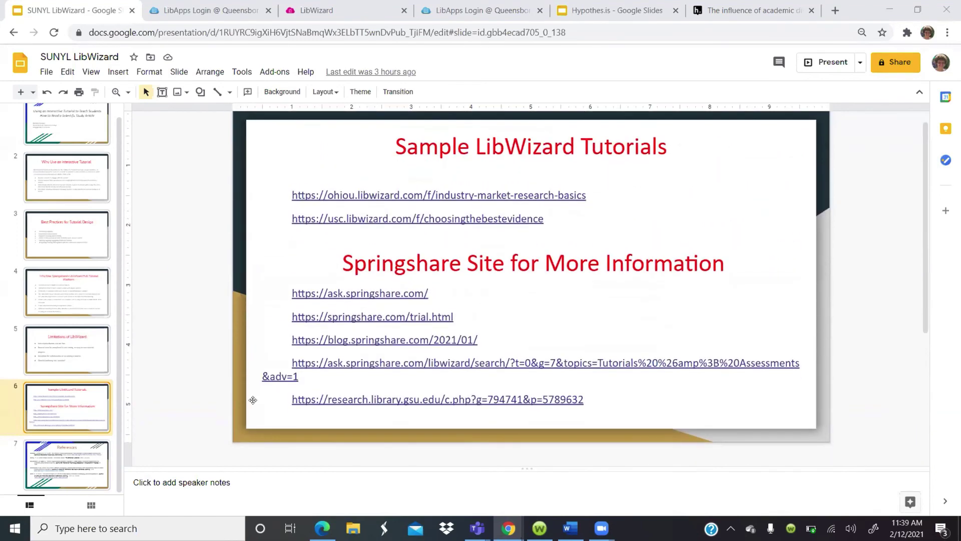
click(84, 471)
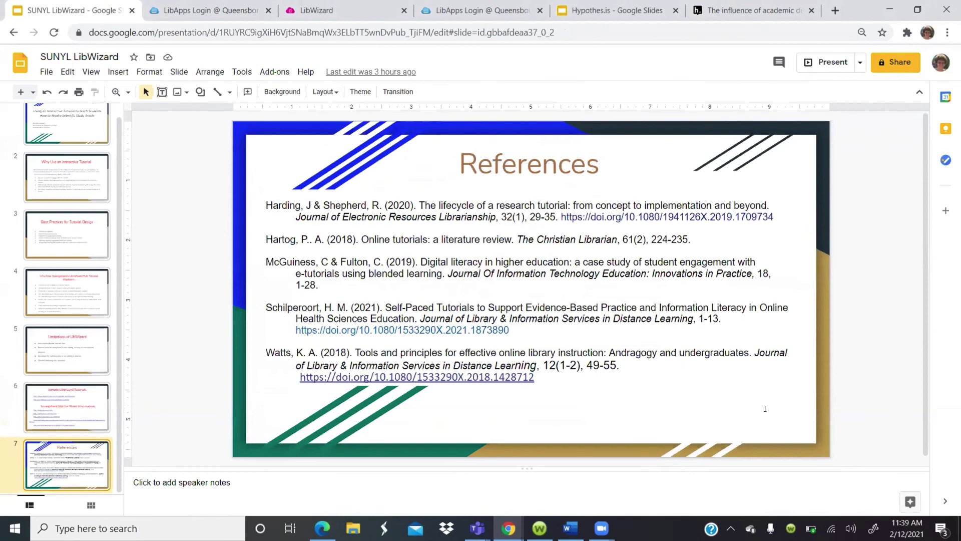